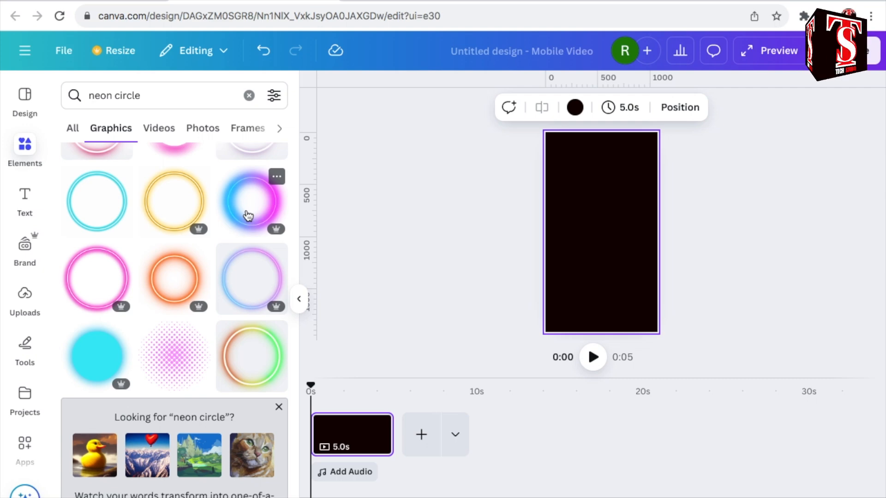
# Add the blue-to-pink glowing neon circle graphic and a heading that repeats "HOT PIZZA SHOP" three times.
pyautogui.click(248, 216)
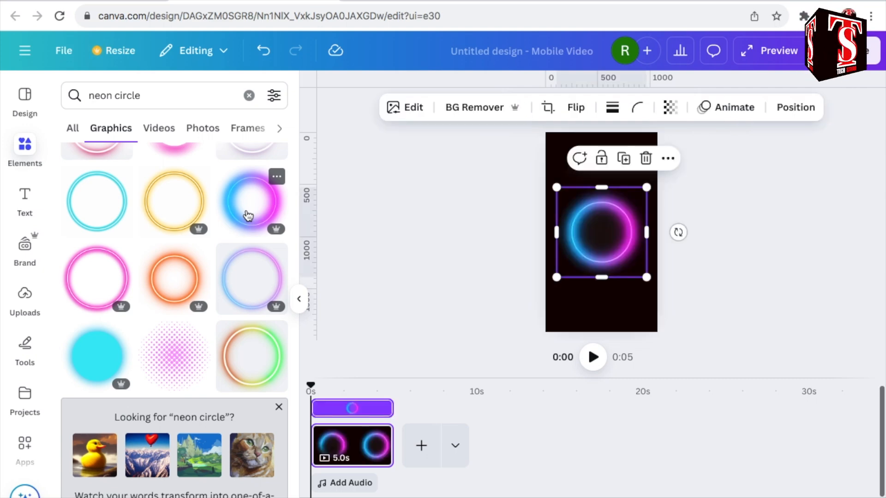
pyautogui.click(26, 197)
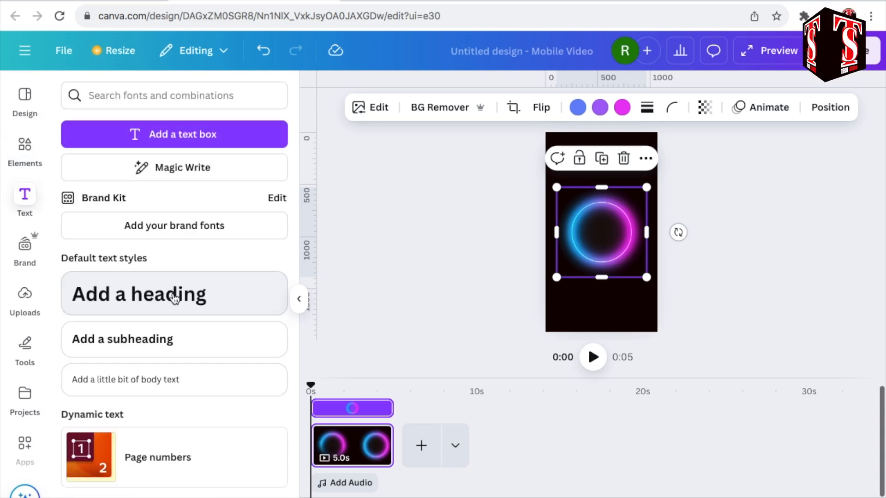
pyautogui.click(174, 299)
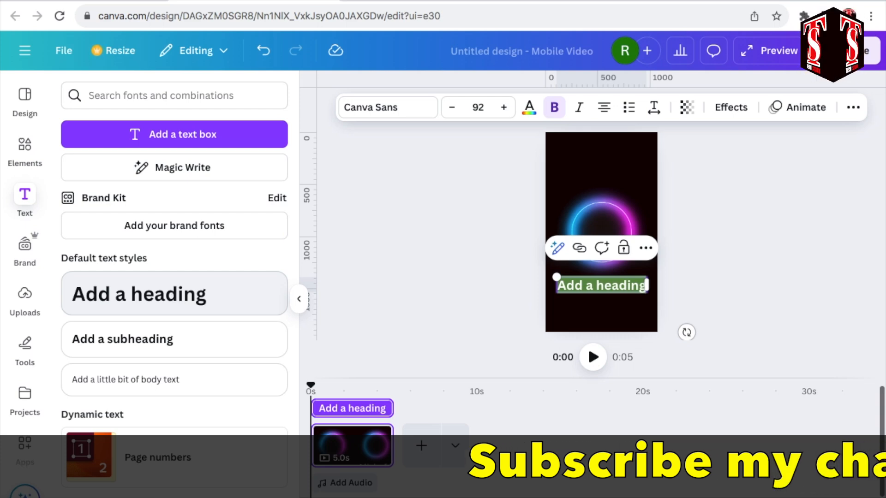
pyautogui.write('HOT PIZZ')
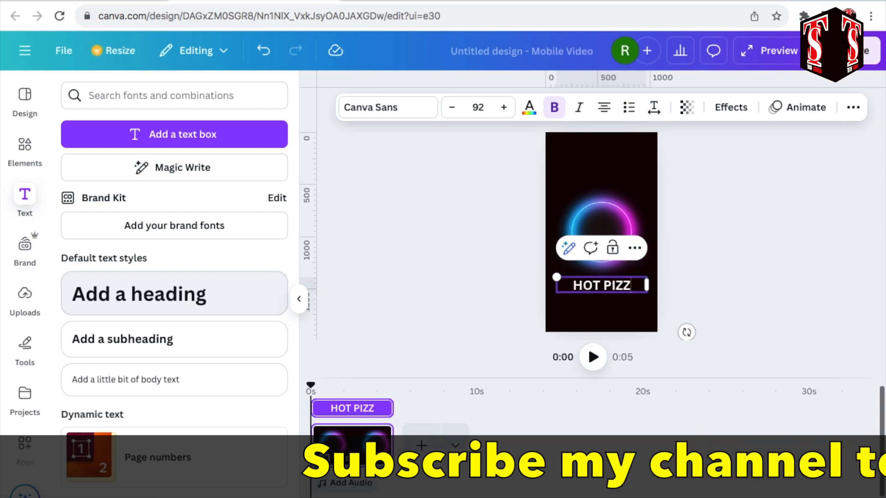
pyautogui.write('A SHO')
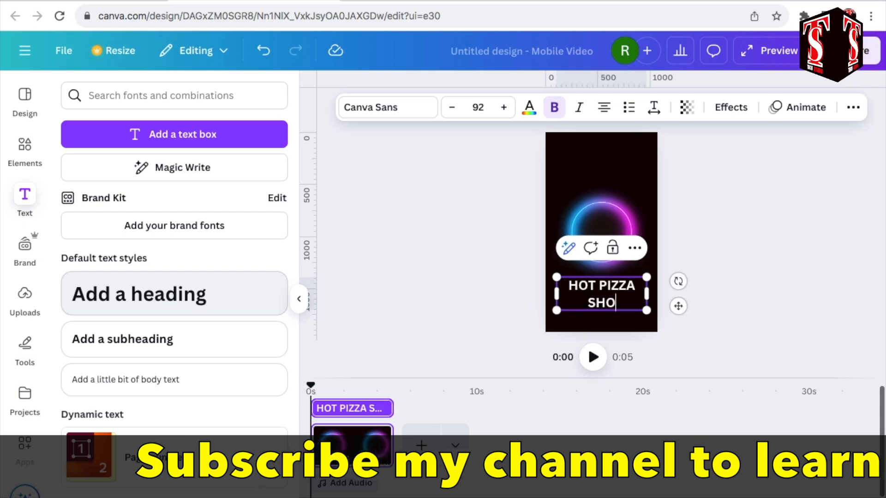
pyautogui.write('P HOT PIZZA')
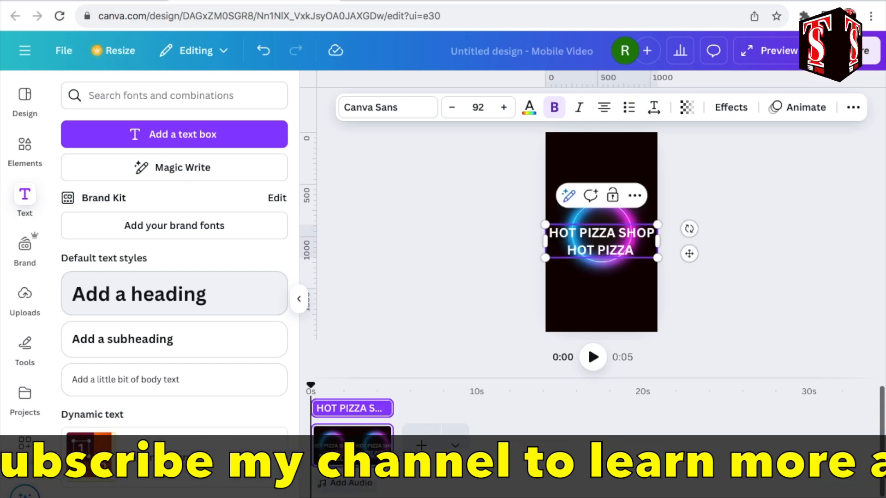
pyautogui.write(' SHOP H')
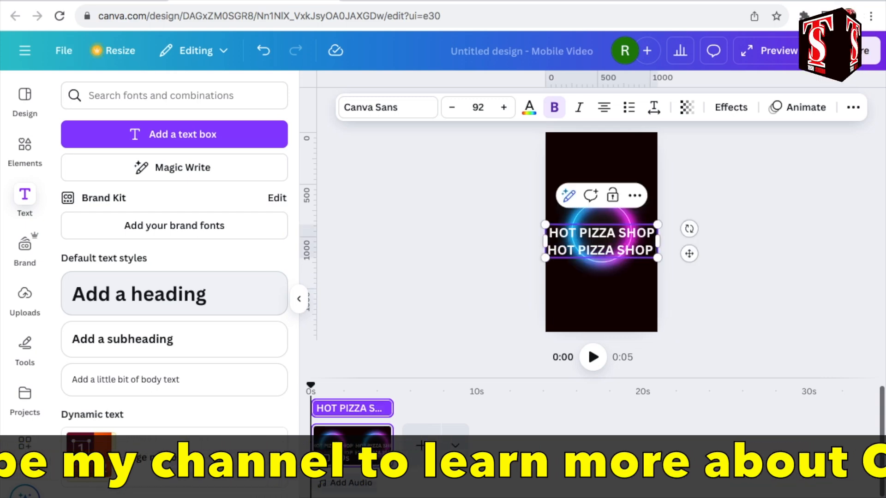
pyautogui.write('OT P')
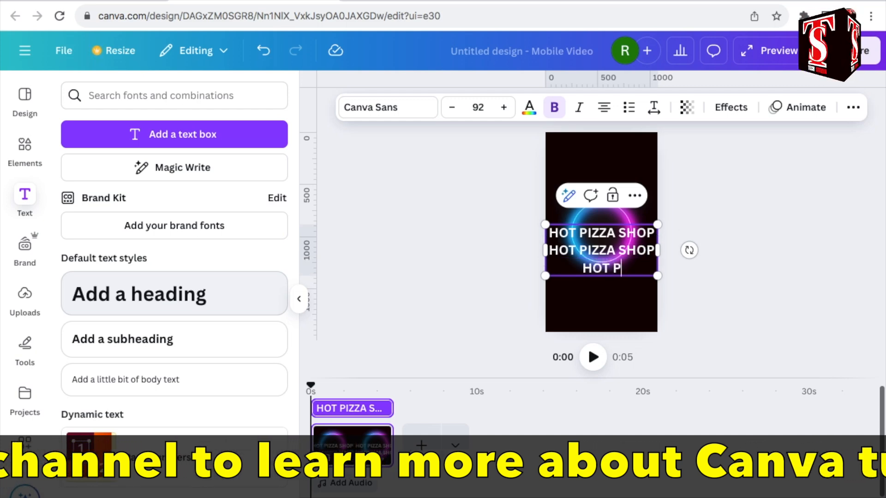
pyautogui.write('IZZA SHOP')
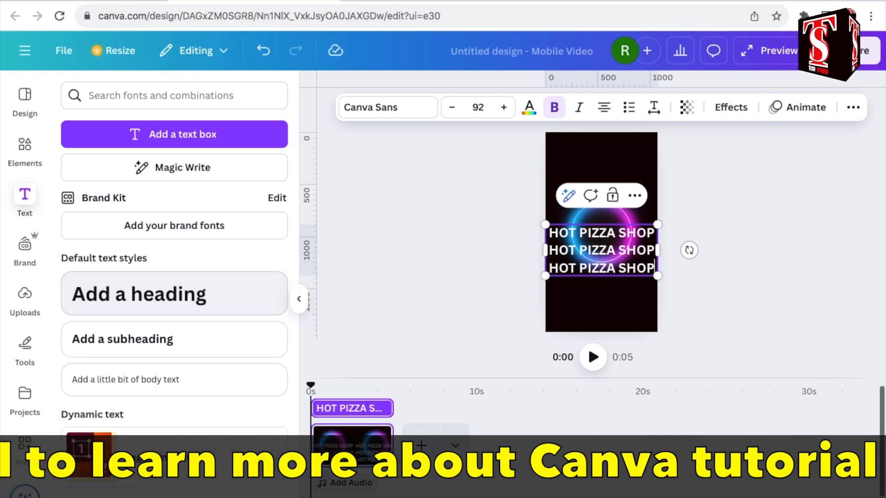
# Widen the heading's text box so the text fits on one line, and apply the Curve shape at 62.
pyautogui.moveTo(660, 250); pyautogui.dragTo(862, 241)
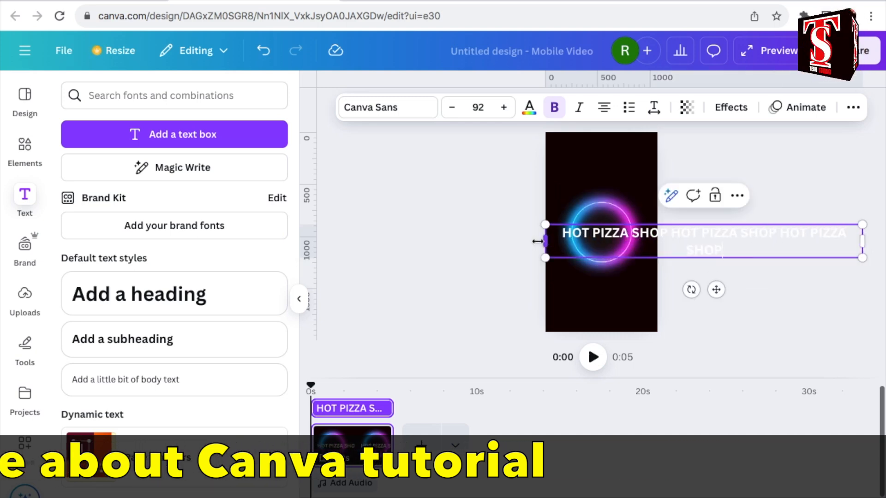
pyautogui.moveTo(545, 241); pyautogui.dragTo(342, 229)
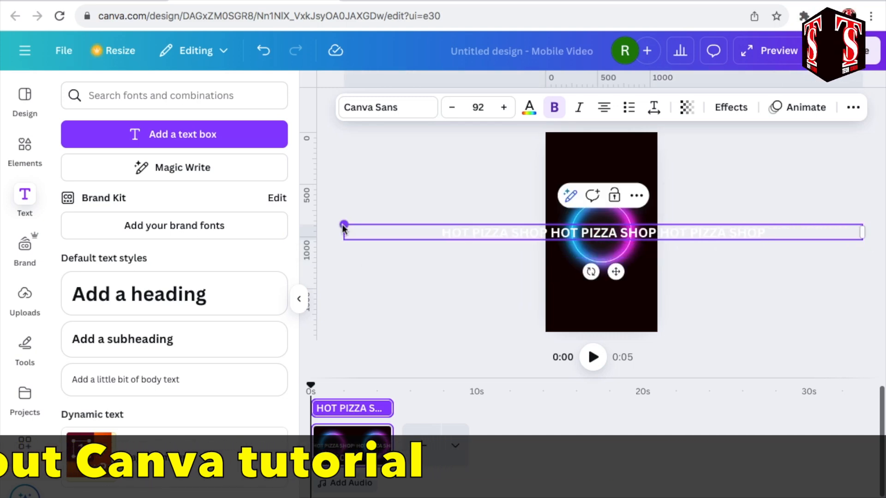
pyautogui.click(733, 109)
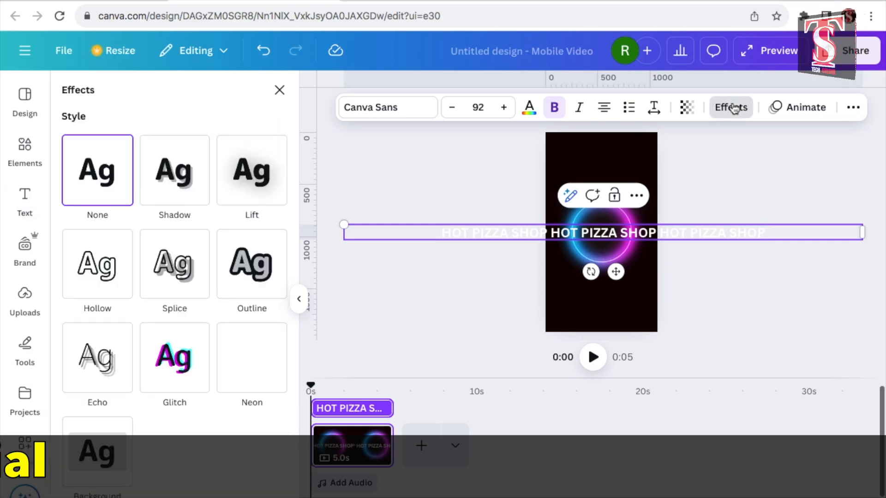
pyautogui.scroll(-3, 174, 369)
pyautogui.click(174, 461)
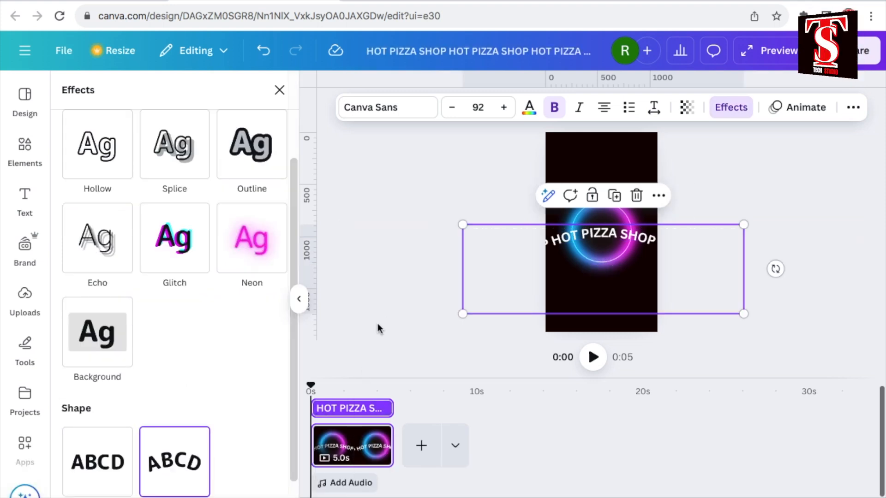
pyautogui.scroll(-2, 262, 358)
pyautogui.moveTo(147, 493); pyautogui.dragTo(169, 492)
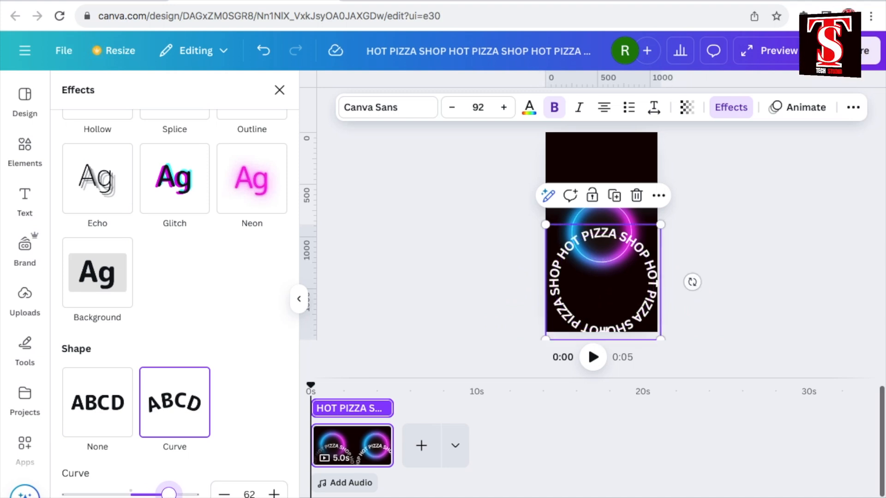
# Shrink the circular text to about font size 63 and centre it around the neon circle.
pyautogui.moveTo(630, 297); pyautogui.dragTo(629, 253)
pyautogui.moveTo(545, 303); pyautogui.dragTo(573, 277)
pyautogui.moveTo(639, 249); pyautogui.dragTo(626, 254)
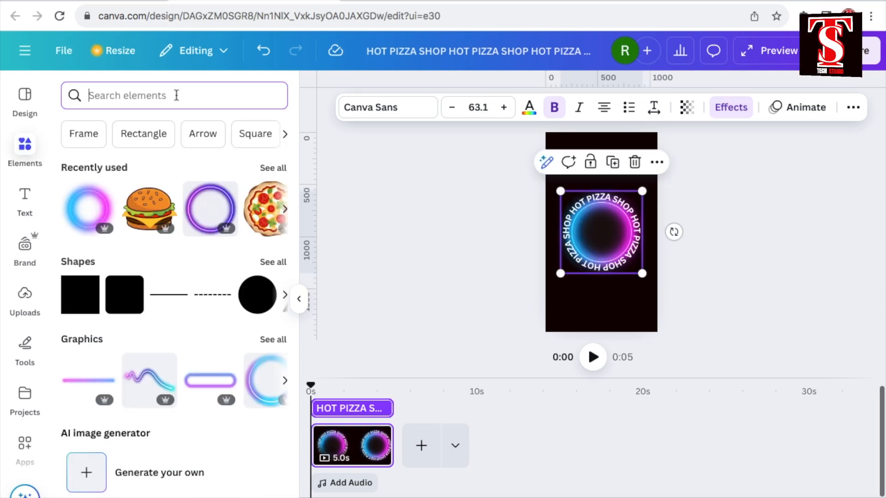
# Search the graphics for "PIZZA", add the round whole pizza, and enlarge it to fill the neon circle.
pyautogui.click(177, 95)
pyautogui.write('PIZZA')
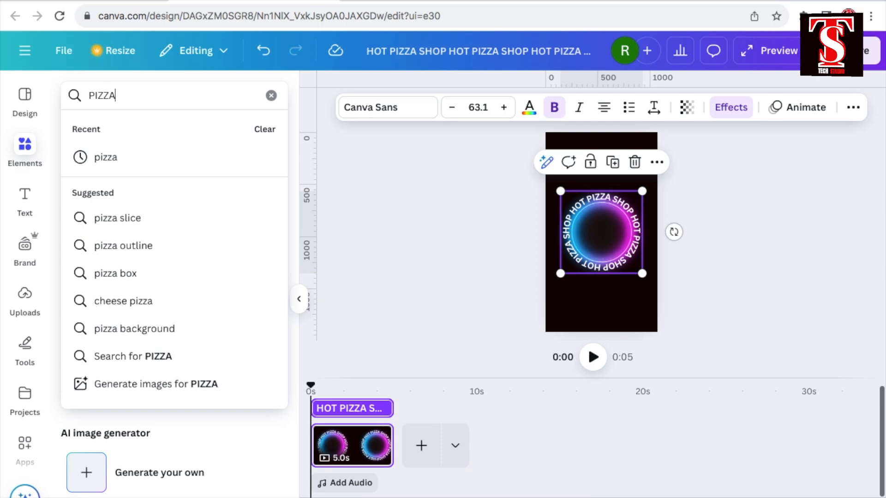
pyautogui.press('Return')
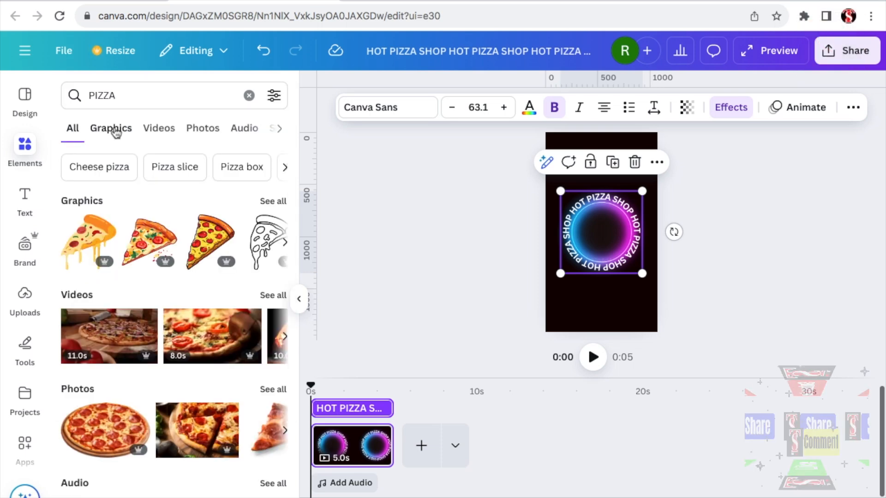
pyautogui.click(116, 129)
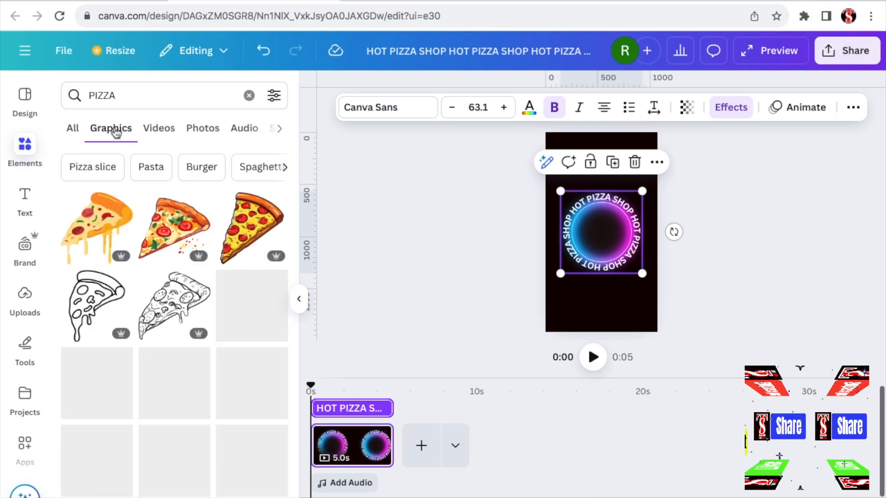
pyautogui.scroll(-3, 247, 271)
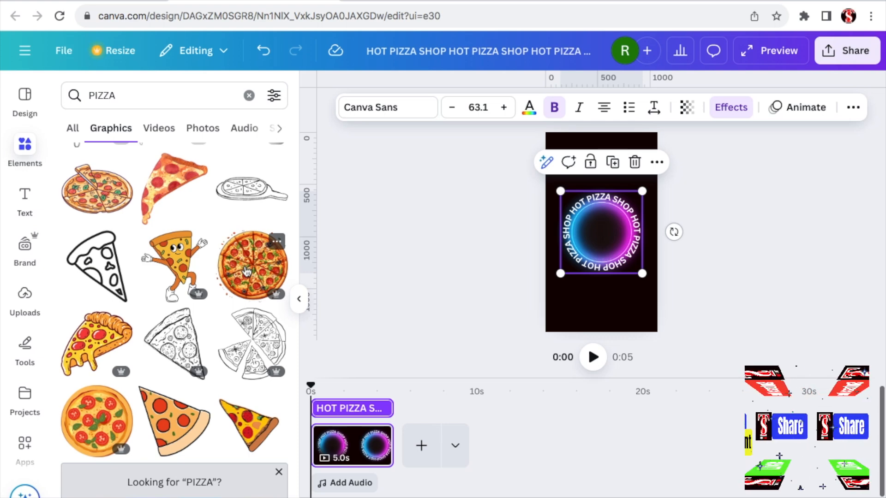
pyautogui.click(247, 271)
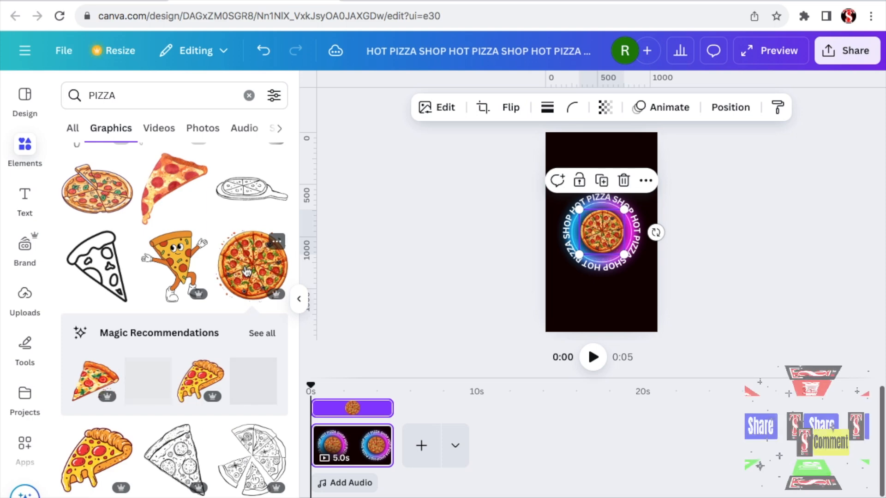
pyautogui.moveTo(623, 209); pyautogui.dragTo(634, 203)
pyautogui.moveTo(571, 262); pyautogui.dragTo(571, 268)
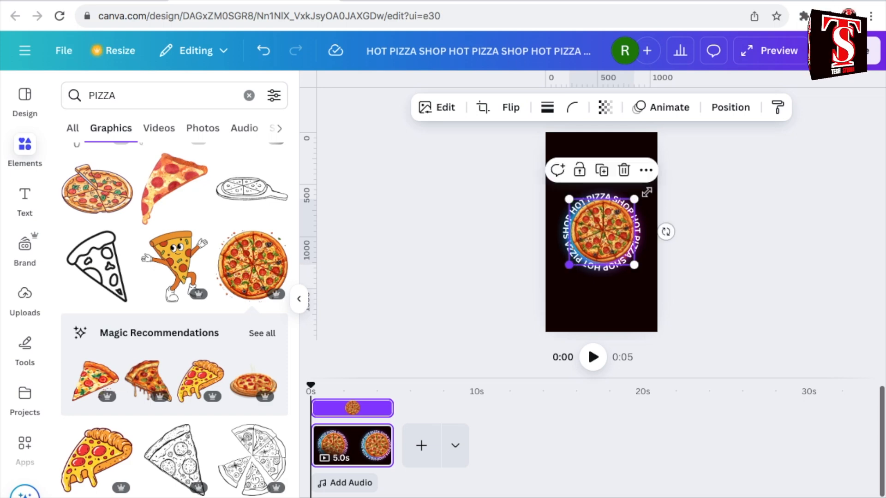
# Duplicate the circular text and enlarge the copy to about font size 86, centred as a second ring spanning the page width.
pyautogui.click(644, 193)
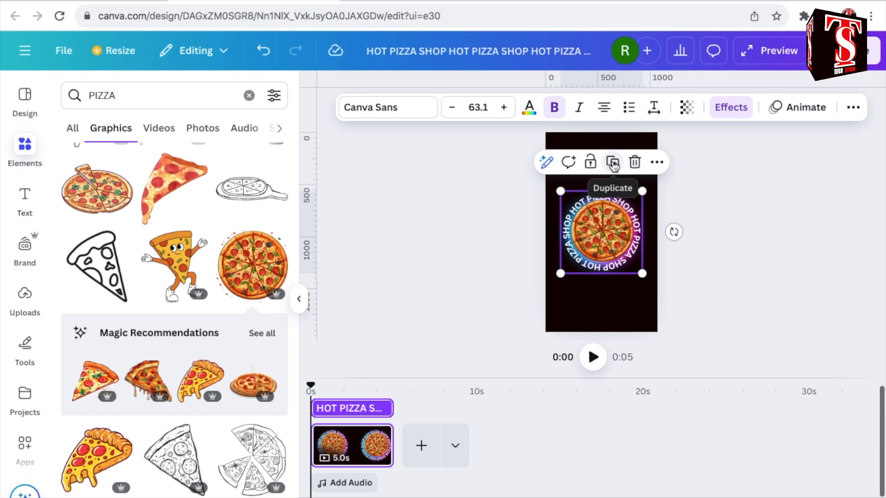
pyautogui.click(613, 163)
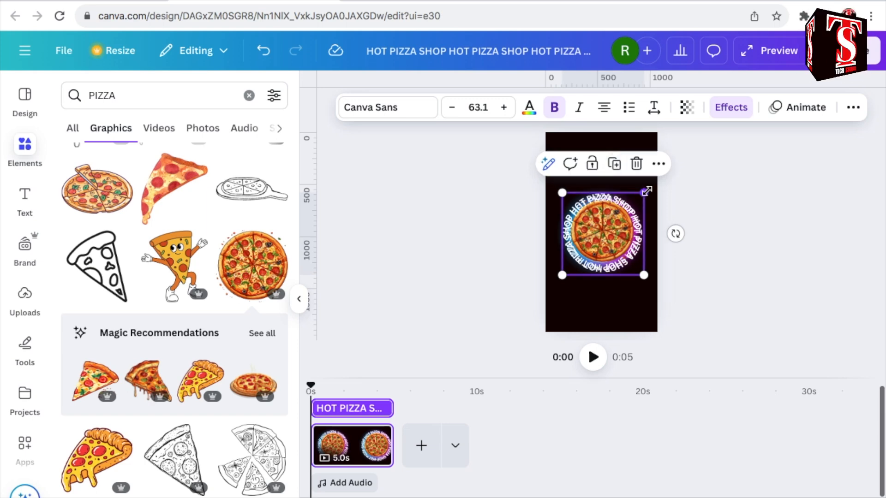
pyautogui.moveTo(653, 181); pyautogui.dragTo(658, 178)
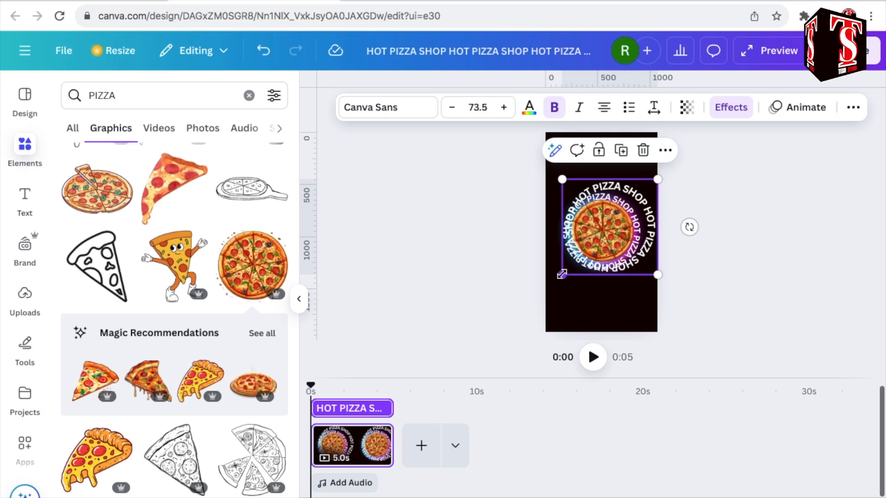
pyautogui.moveTo(560, 275); pyautogui.dragTo(546, 287)
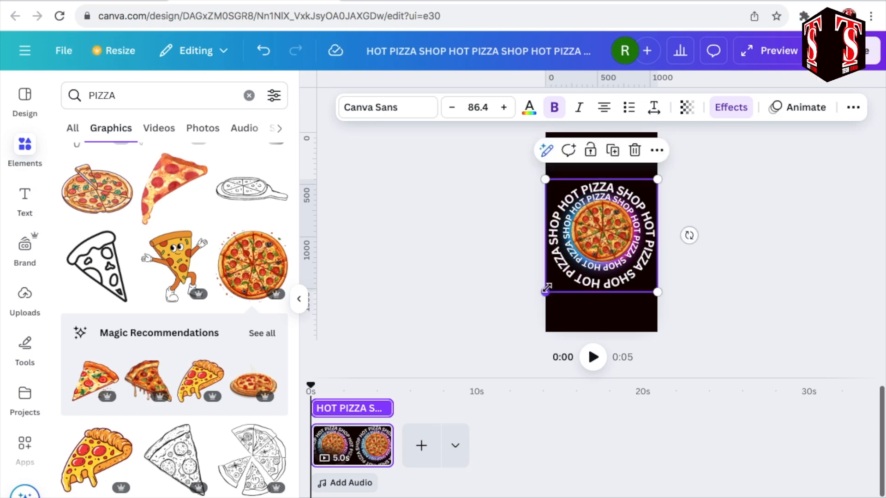
# Apply the Hollow effect to the second text ring with a thickness of 34.
pyautogui.click(731, 108)
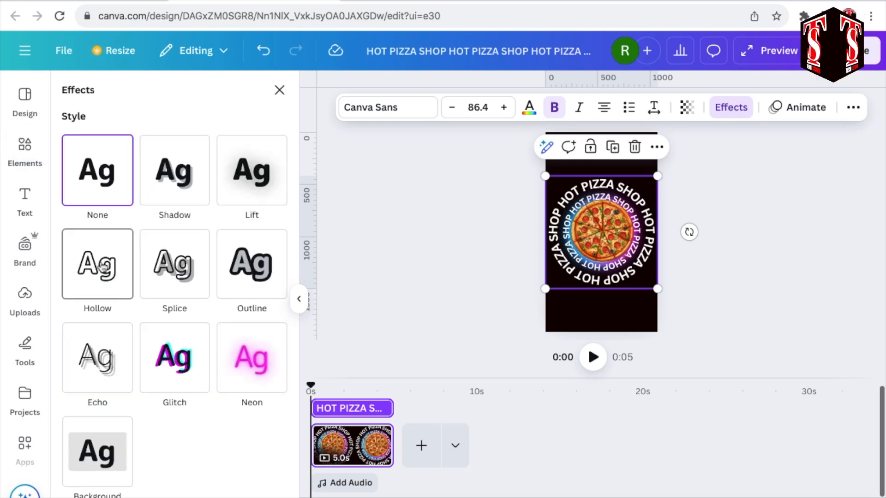
pyautogui.click(102, 266)
pyautogui.moveTo(128, 341); pyautogui.dragTo(110, 340)
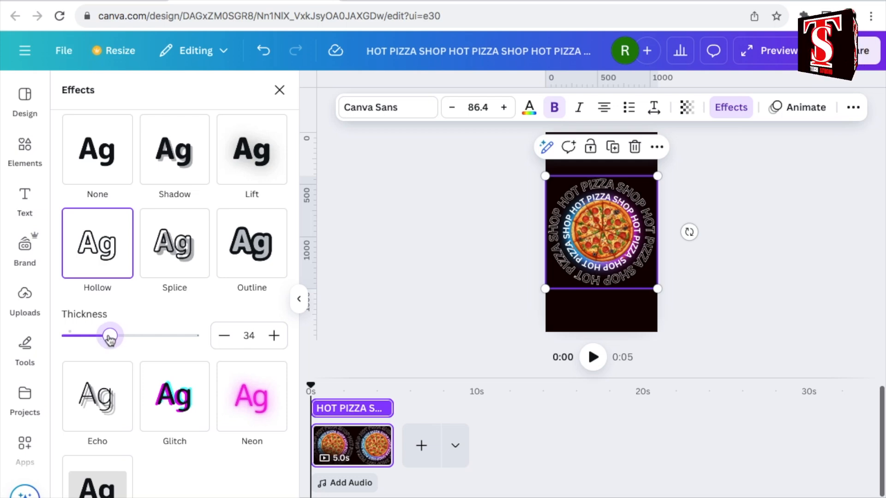
# Duplicate the hollow ring as a centred third ring at font size 116 with its text effect set to None.
pyautogui.click(614, 148)
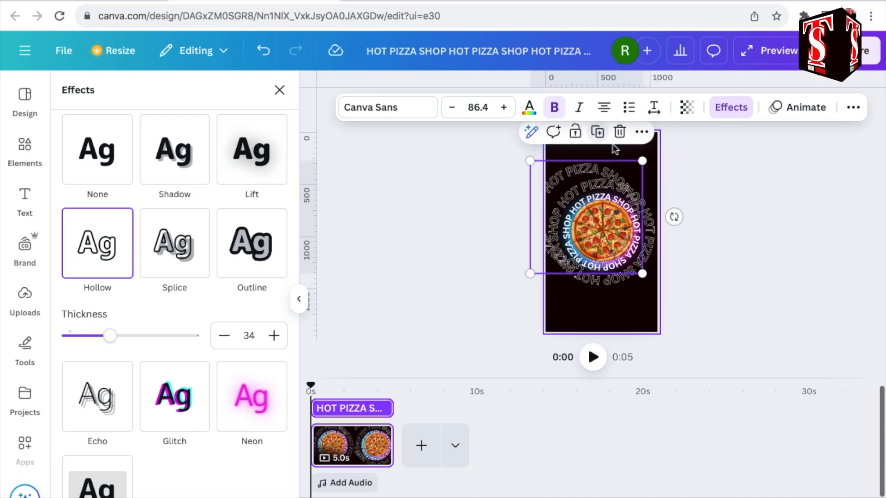
pyautogui.moveTo(643, 277); pyautogui.dragTo(680, 310)
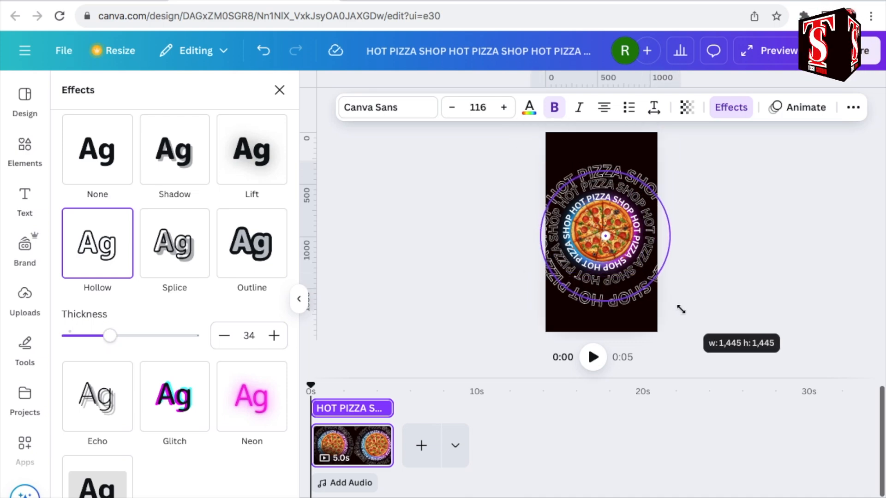
pyautogui.moveTo(635, 269); pyautogui.dragTo(632, 265)
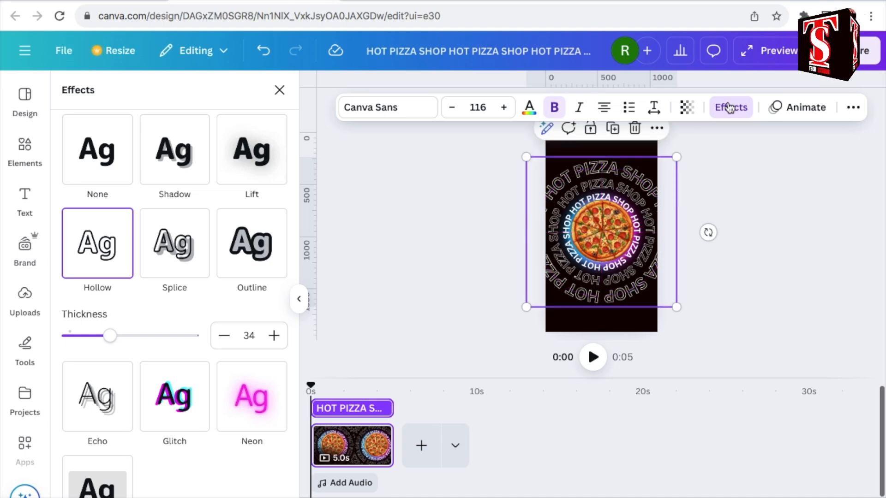
pyautogui.click(95, 152)
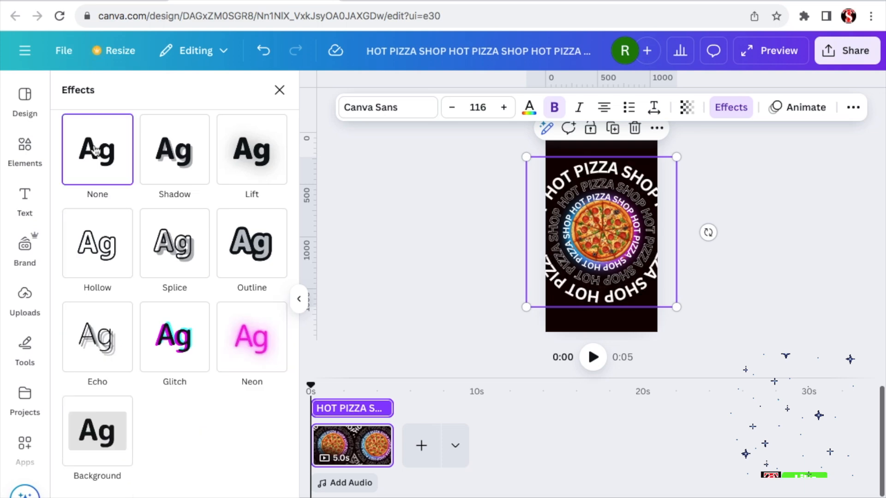
# Duplicate the third text ring and enlarge the copy to font size 151, centred as the outermost ring.
pyautogui.click(614, 133)
pyautogui.moveTo(664, 295); pyautogui.dragTo(707, 321)
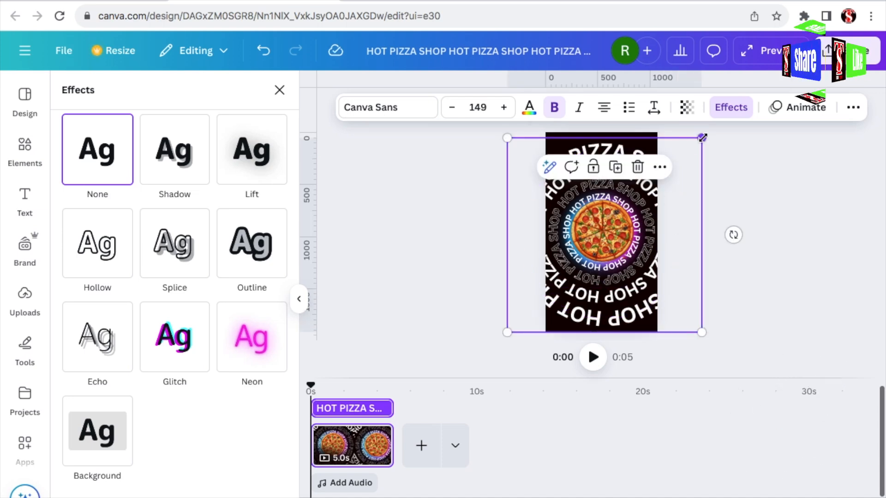
pyautogui.moveTo(701, 137); pyautogui.dragTo(706, 132)
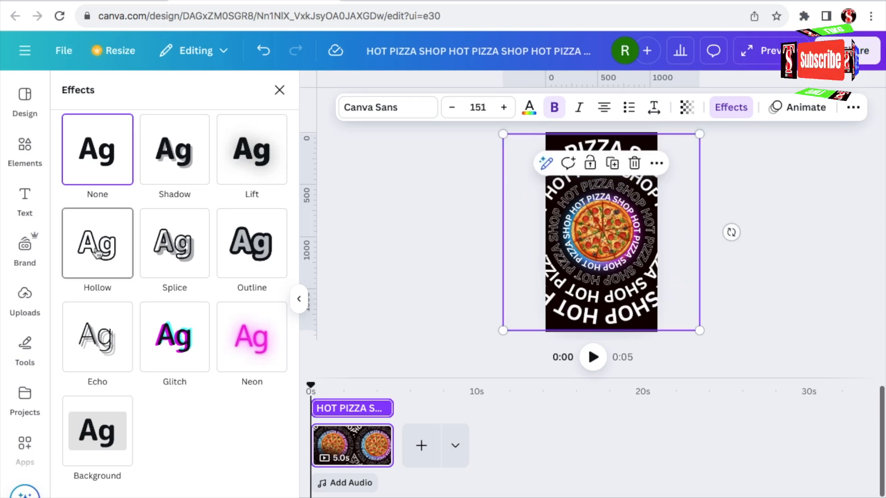
# Apply the Hollow effect to the outermost text ring with a thickness of 36.
pyautogui.click(96, 253)
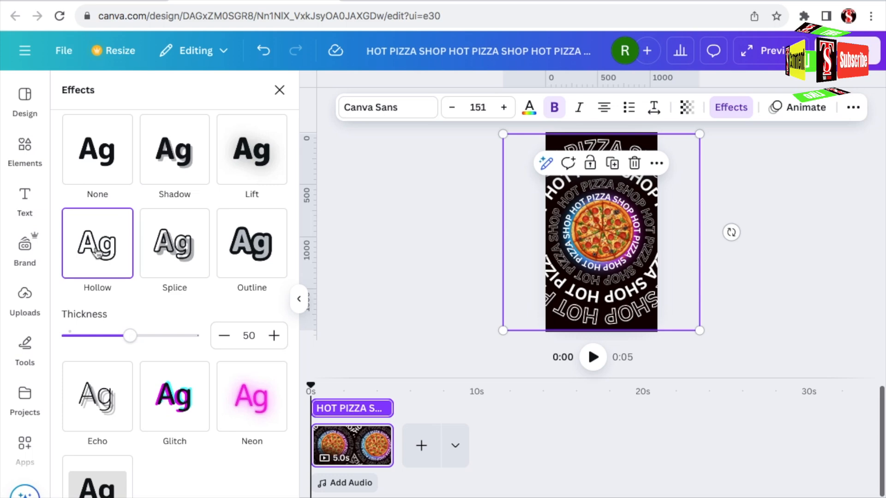
pyautogui.moveTo(129, 336); pyautogui.dragTo(111, 336)
# Show the layer list and apply the Rotate add-on animation to the outermost text ring.
pyautogui.click(853, 107)
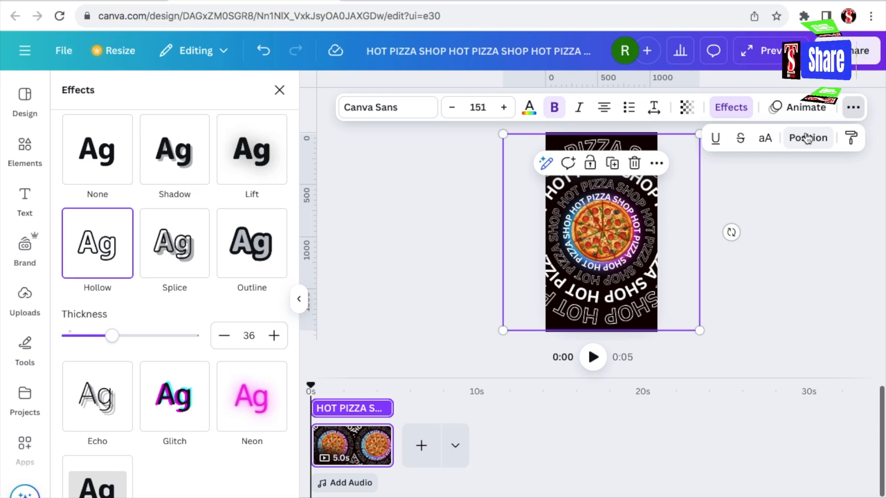
pyautogui.click(807, 137)
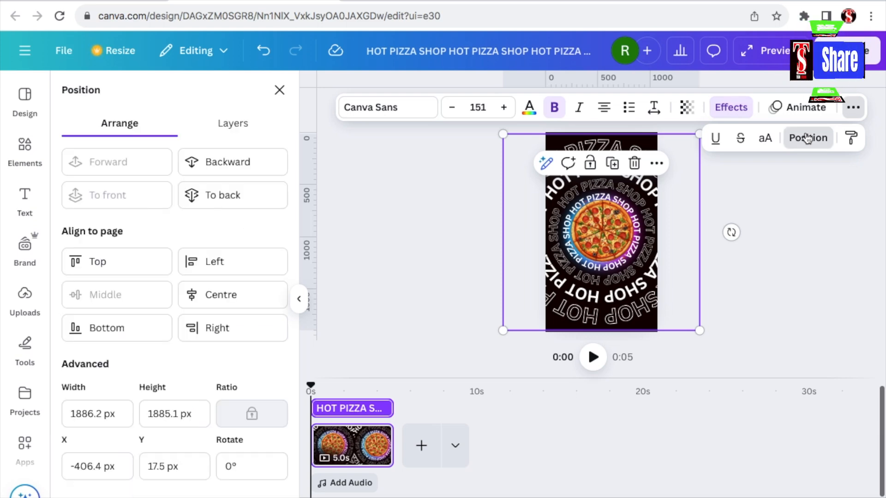
pyautogui.click(239, 126)
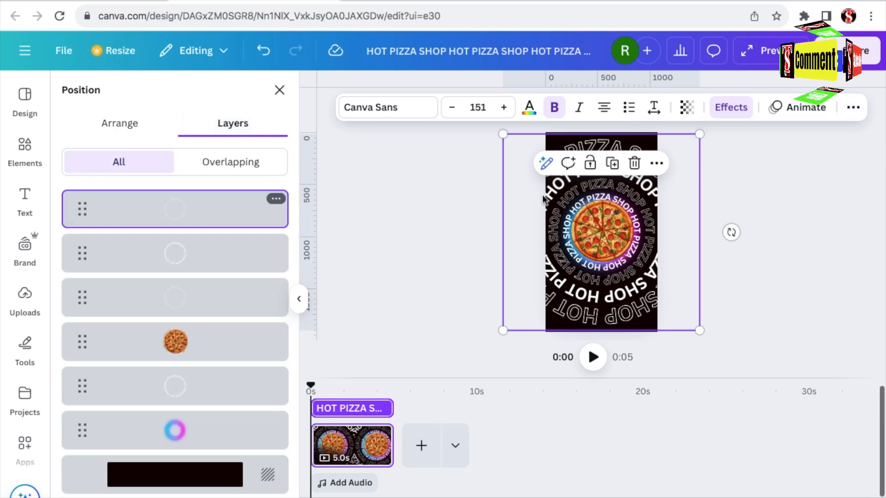
pyautogui.click(806, 108)
pyautogui.scroll(-5, 213, 392)
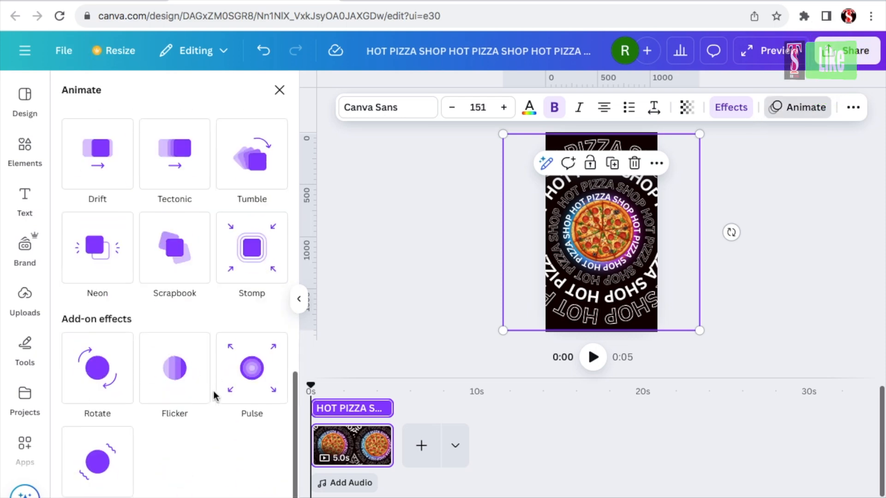
pyautogui.click(96, 367)
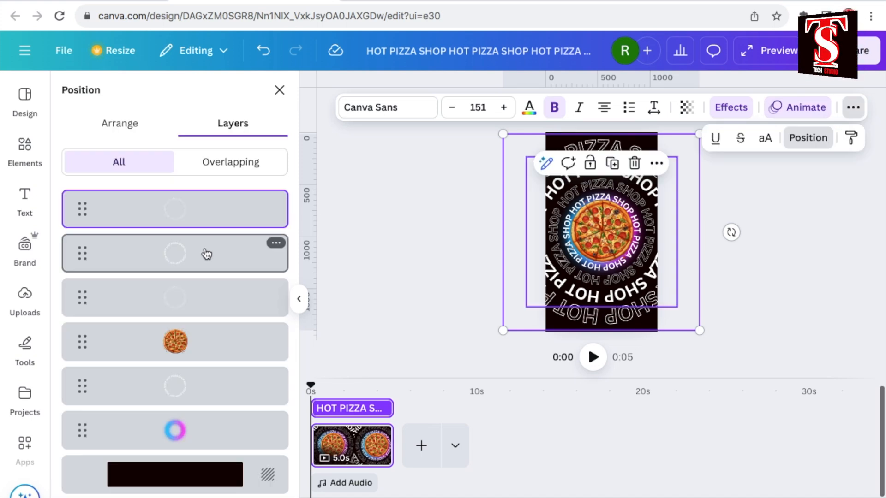
# Apply the Rotate animation to the third text ring, font size 116, turning anticlockwise.
pyautogui.click(206, 254)
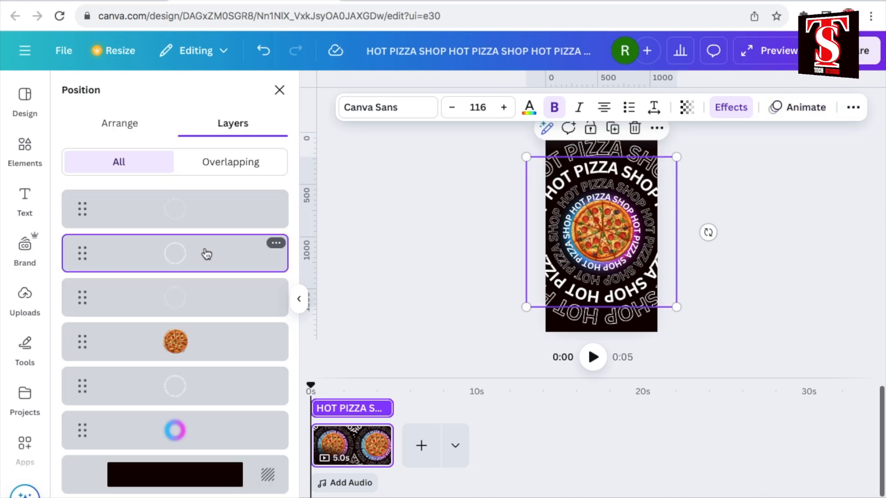
pyautogui.click(805, 107)
pyautogui.scroll(-10, 161, 399)
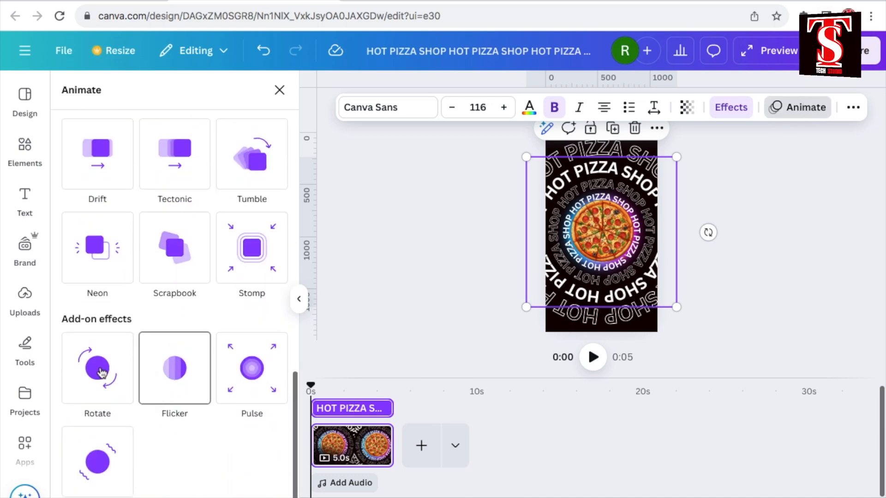
pyautogui.click(101, 372)
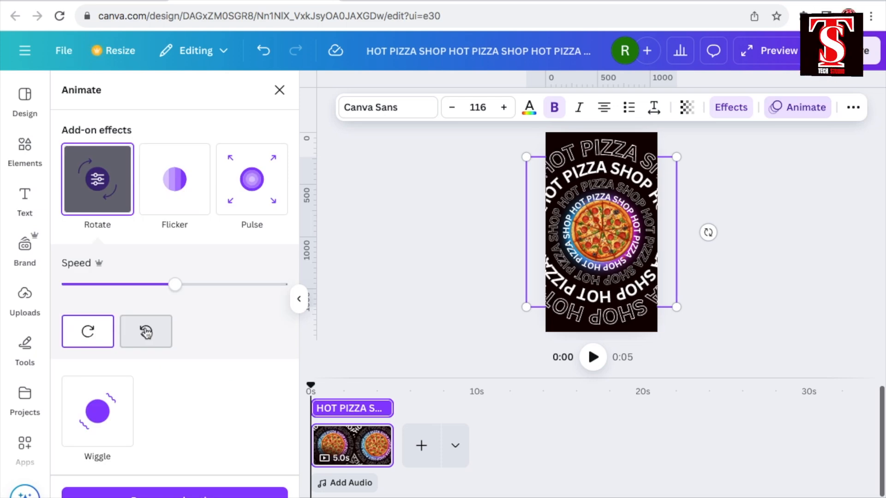
pyautogui.click(146, 332)
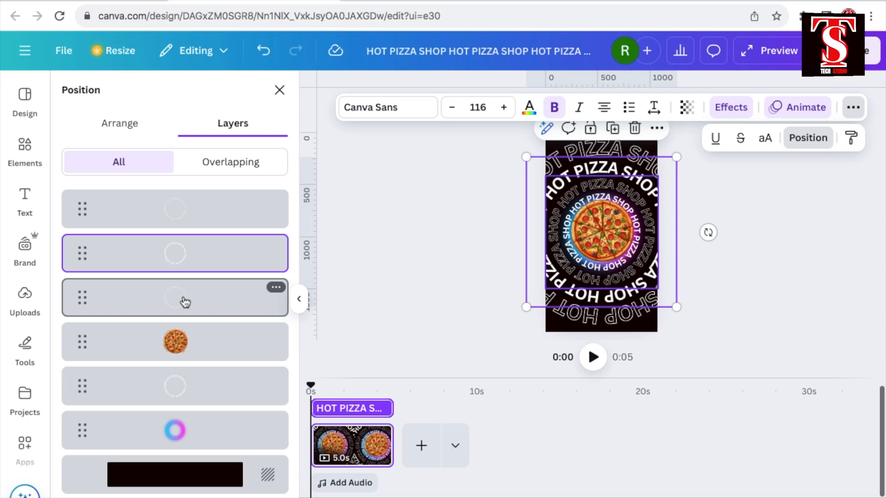
# Apply the Rotate animation to the second, hollow text ring around the pizza.
pyautogui.click(185, 303)
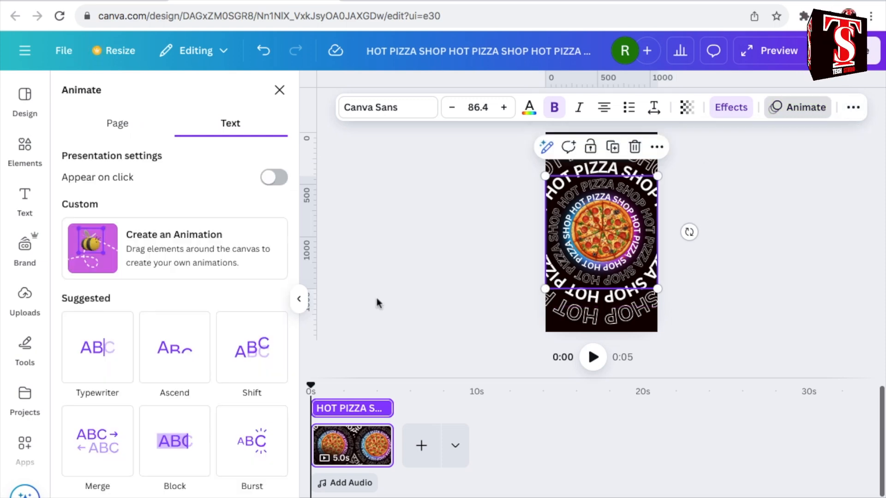
pyautogui.scroll(-10, 198, 349)
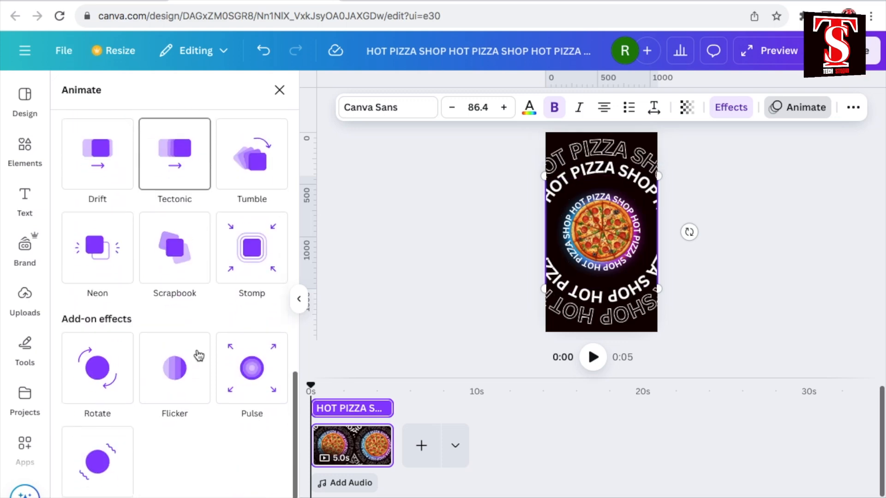
pyautogui.click(98, 367)
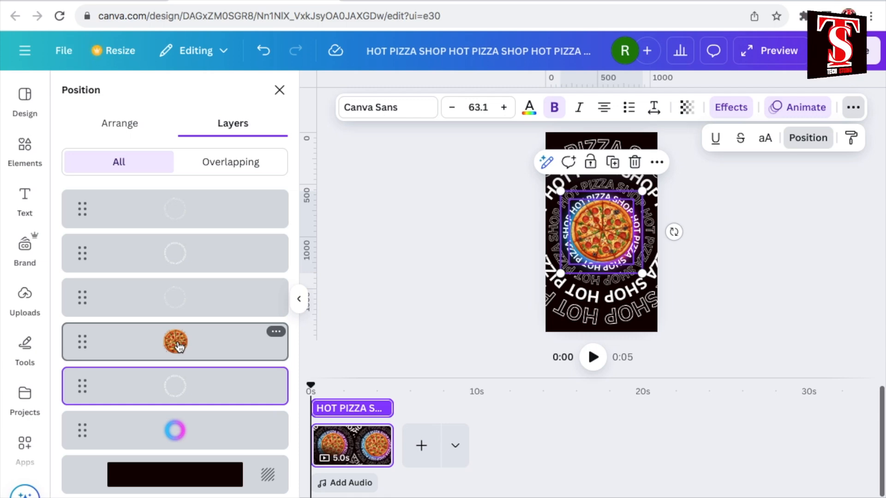
# Select the pizza image's layer and apply the Rotate add-on animation to it.
pyautogui.click(179, 347)
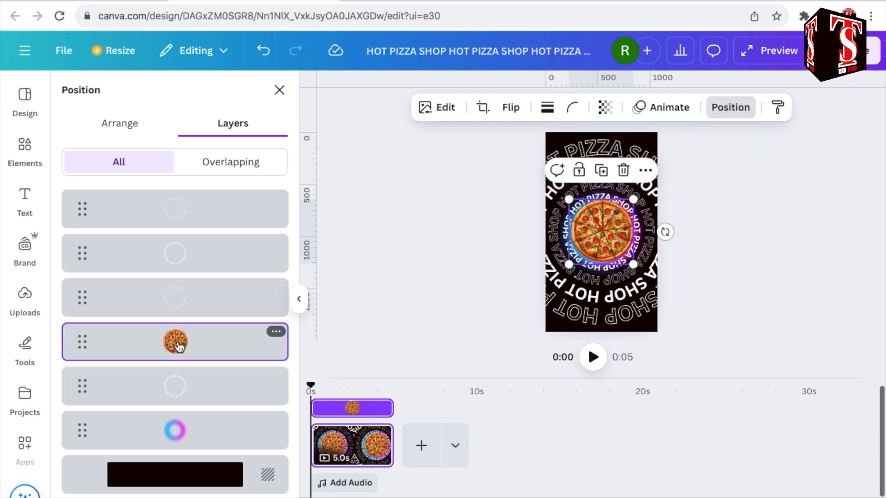
pyautogui.click(680, 111)
pyautogui.scroll(-6, 176, 351)
pyautogui.click(98, 365)
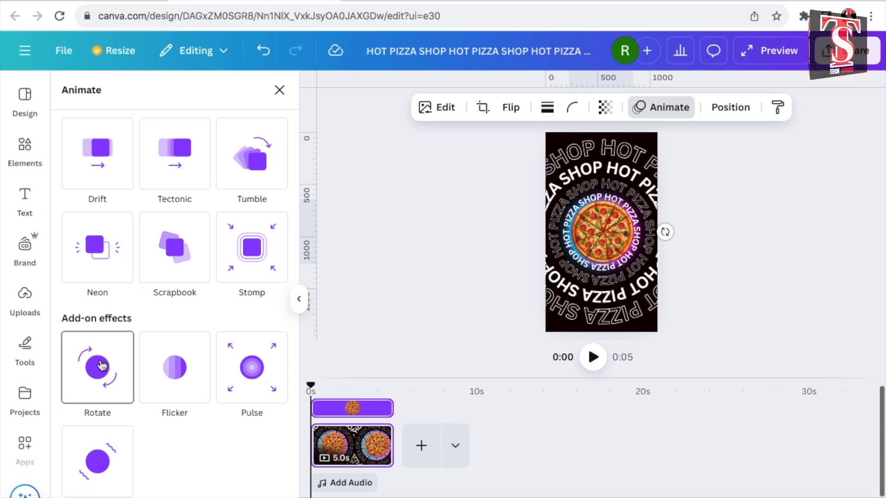
pyautogui.click(102, 366)
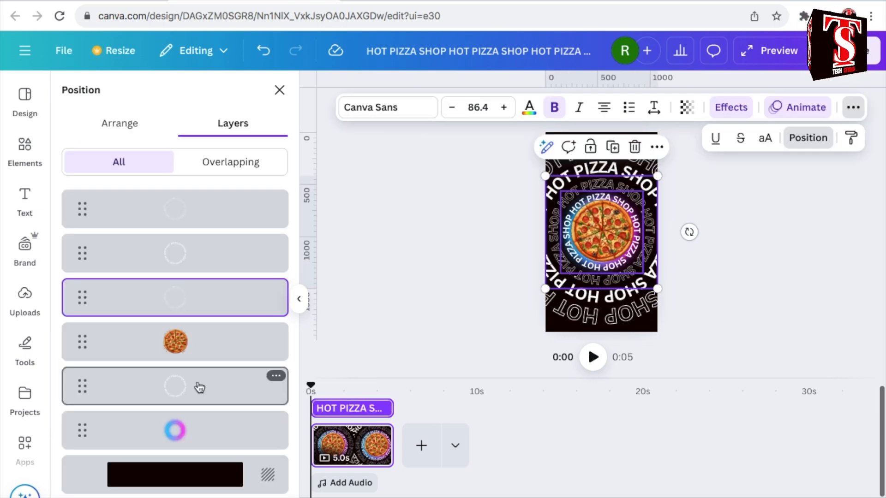
# Apply the Rotate animation to the innermost text ring that borders the pizza.
pyautogui.click(199, 387)
pyautogui.click(803, 107)
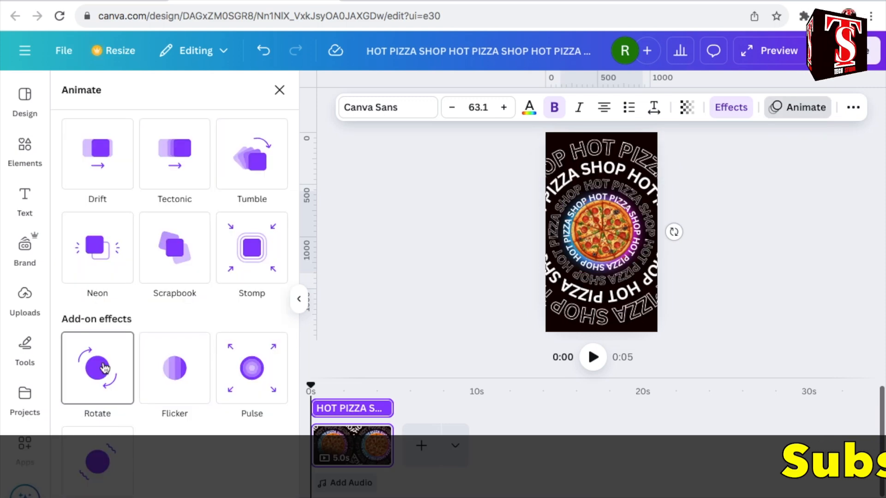
pyautogui.click(105, 367)
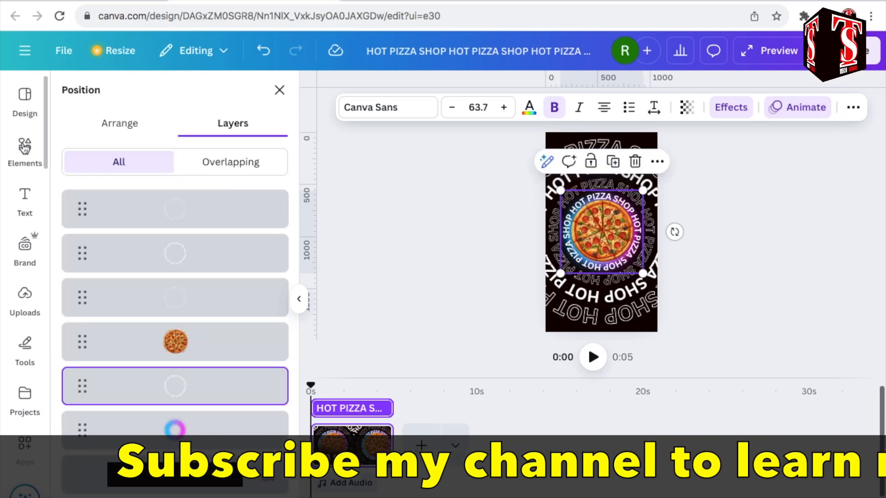
# Add the 8.0s blue and pink electric ring from the "neon circle" video results and send it to the back.
pyautogui.click(24, 148)
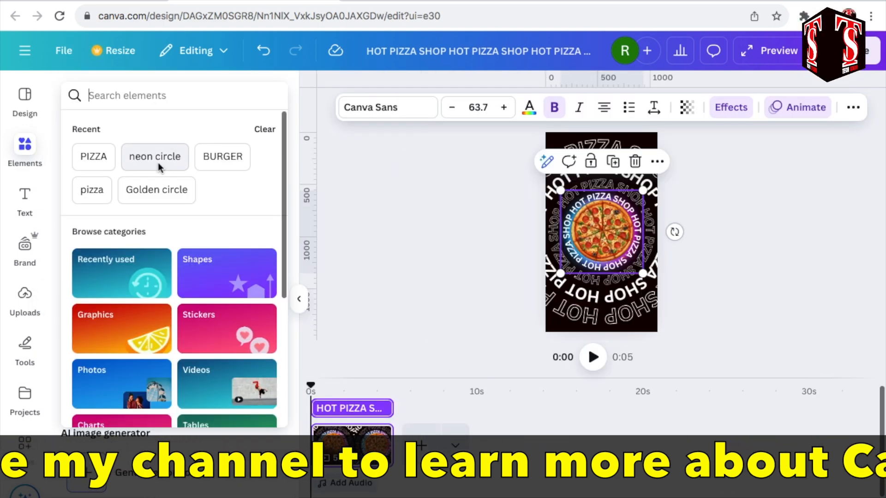
pyautogui.click(157, 162)
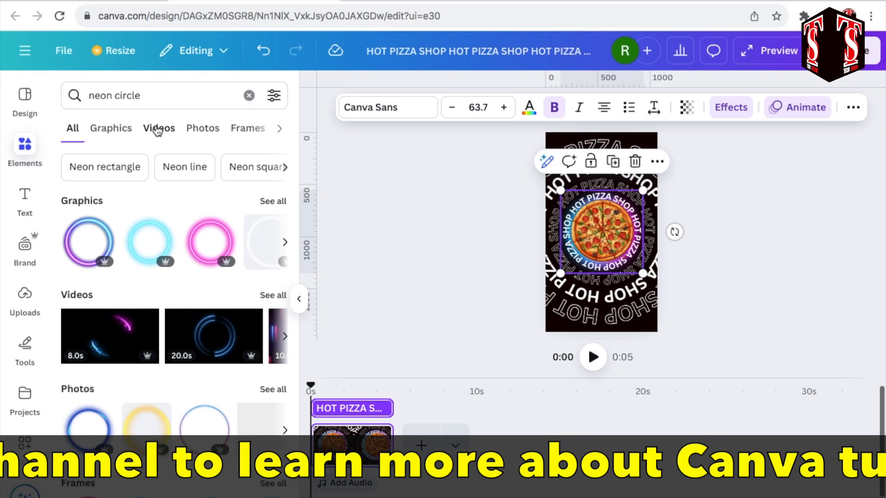
pyautogui.click(158, 129)
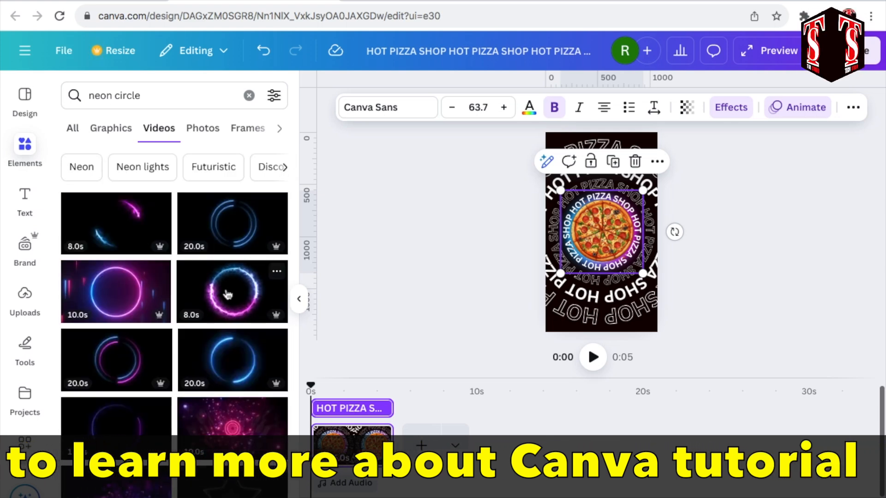
pyautogui.click(227, 294)
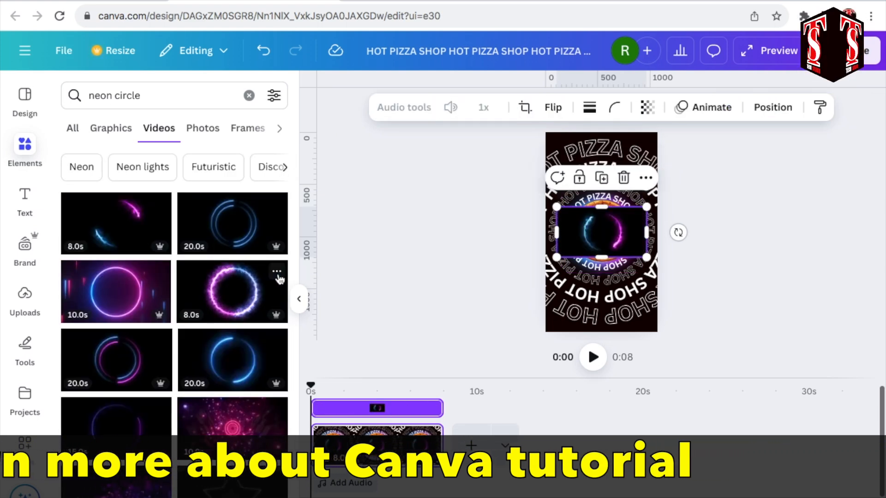
pyautogui.rightClick(634, 235)
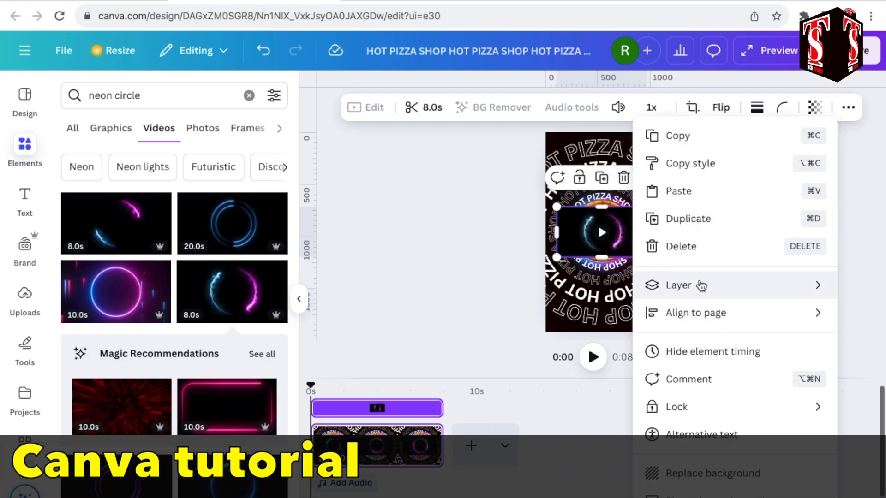
pyautogui.moveTo(700, 285)
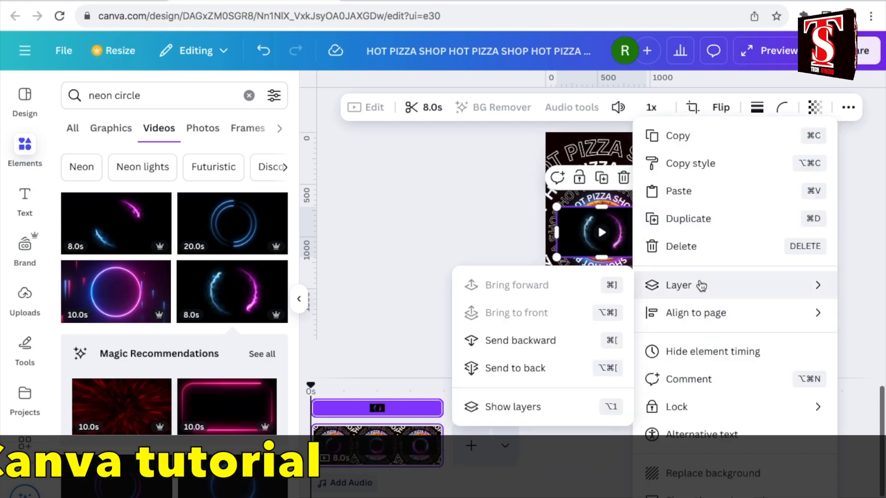
pyautogui.click(516, 370)
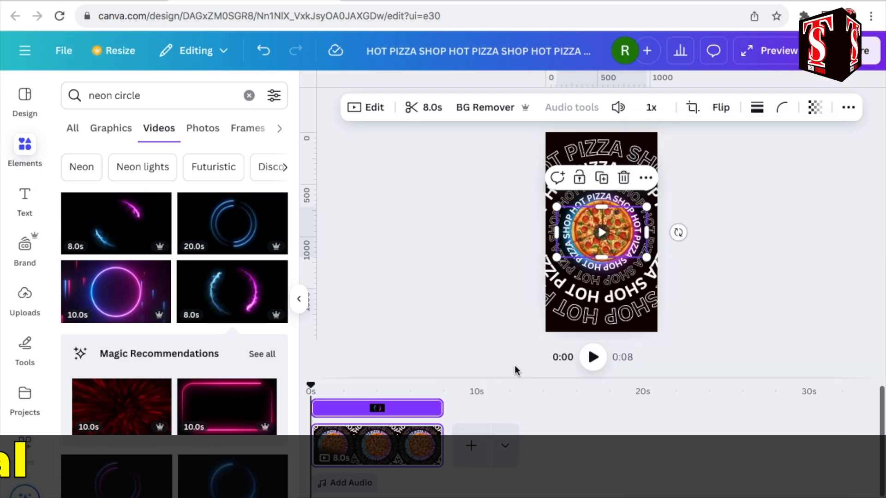
# Enlarge the neon ring video behind the text rings, remove the static neon circle, and play the design.
pyautogui.moveTo(496, 299); pyautogui.dragTo(519, 308)
pyautogui.moveTo(668, 190); pyautogui.dragTo(677, 162)
pyautogui.press('Delete')
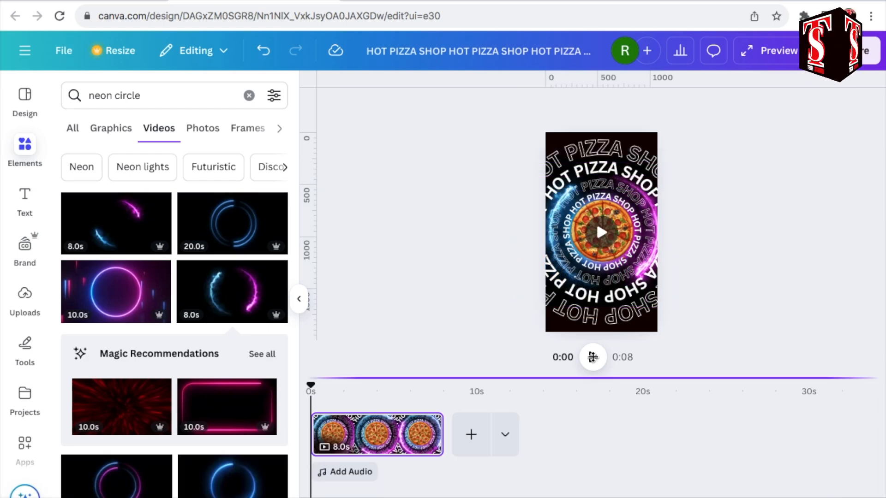
pyautogui.click(594, 358)
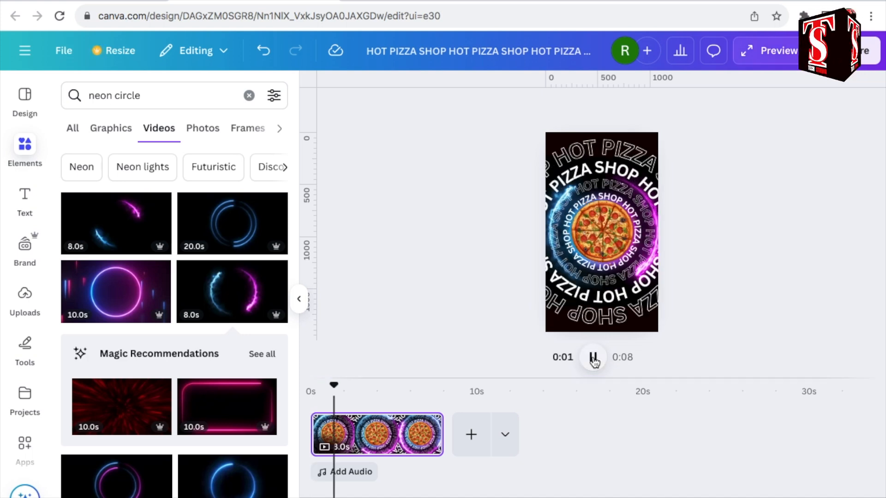